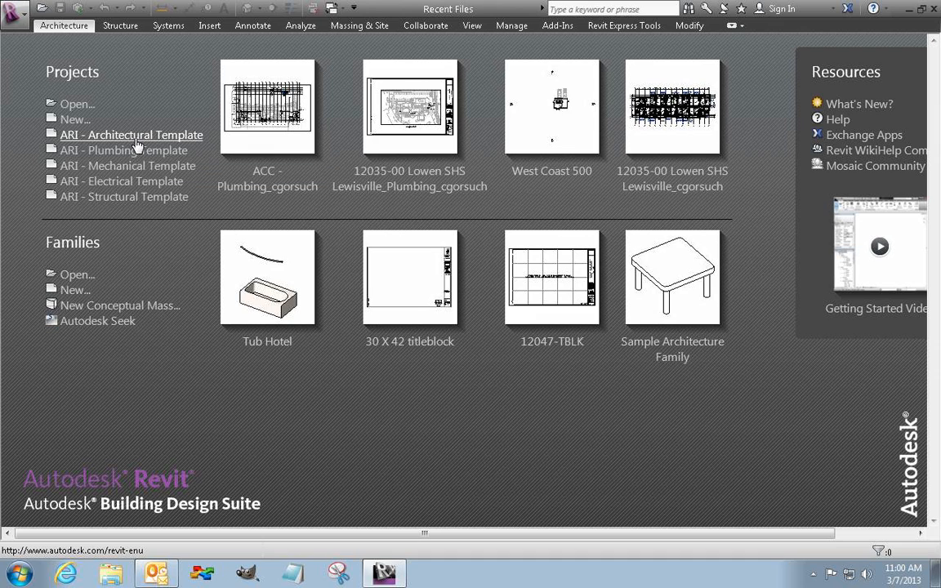
Create a project from the ARI - Architectural Template and, for worksharing, name the levels and grids workset A_Levels and Grids
{"action": "left_click", "coordinate": [137, 144]}
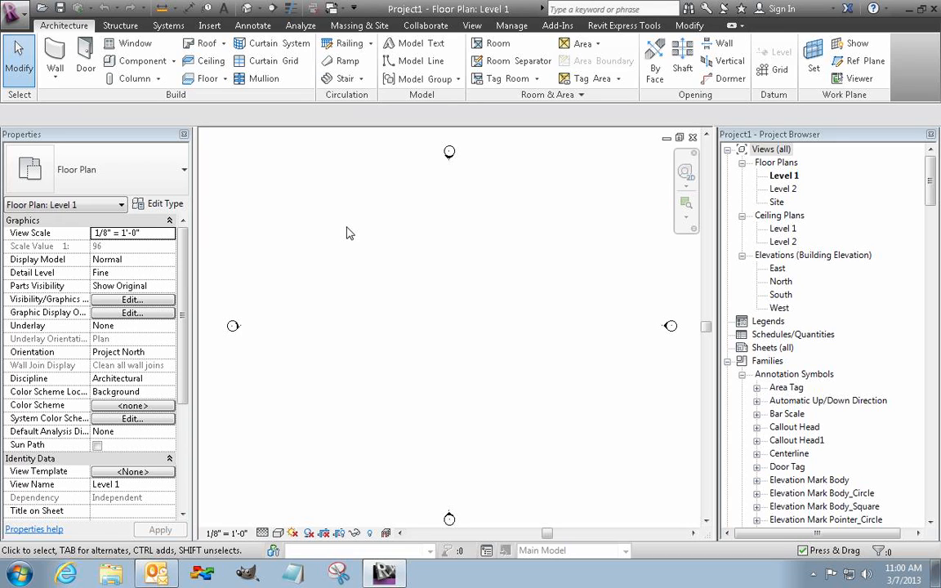
{"action": "left_click", "coordinate": [272, 556]}
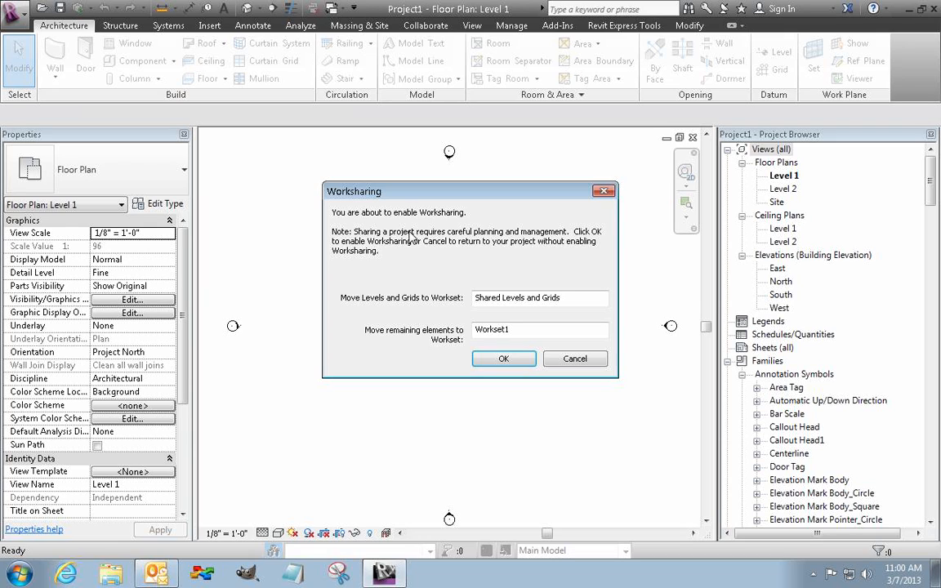
{"action": "left_click", "coordinate": [576, 299]}
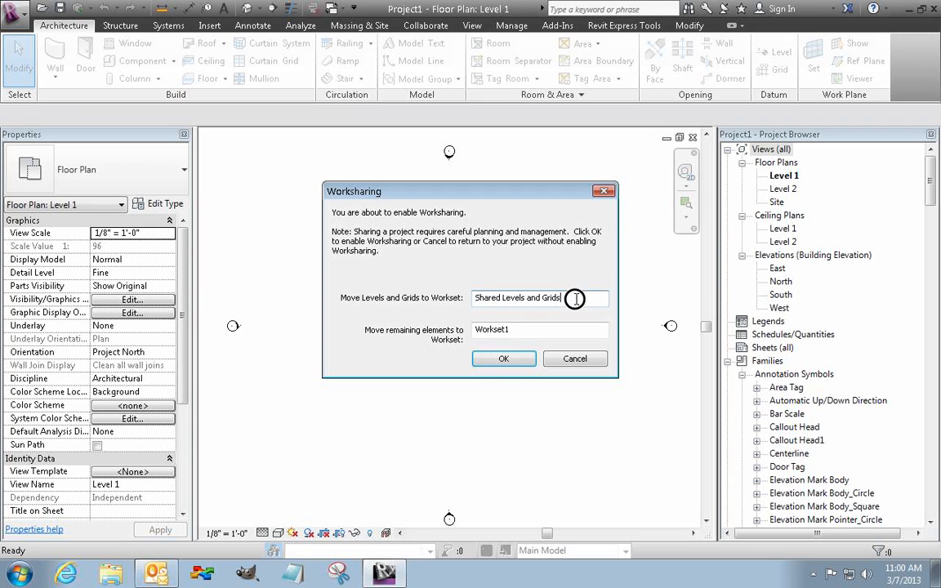
{"action": "left_click_drag", "start_coordinate": [501, 297], "coordinate": [475, 298]}
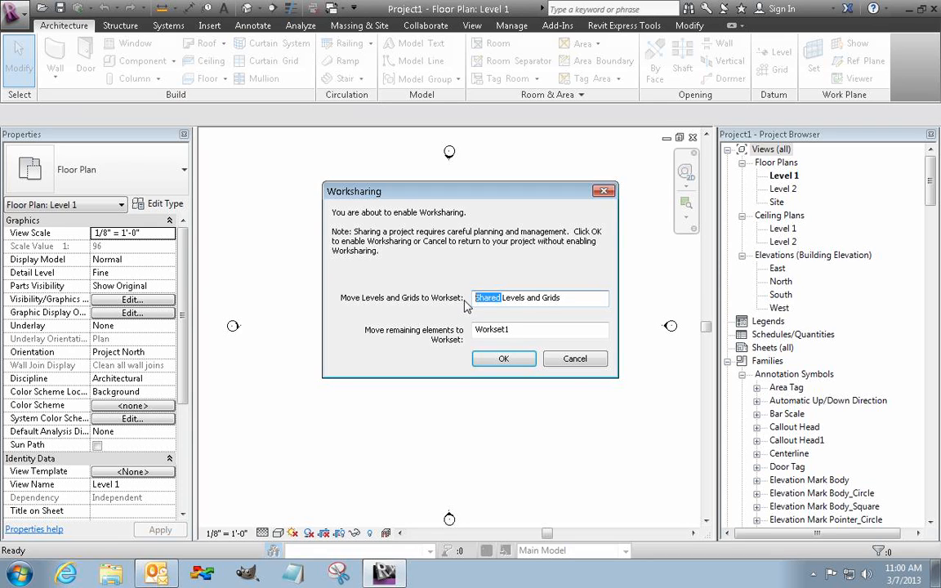
{"action": "key", "text": "Delete"}
{"action": "key", "text": "Delete"}
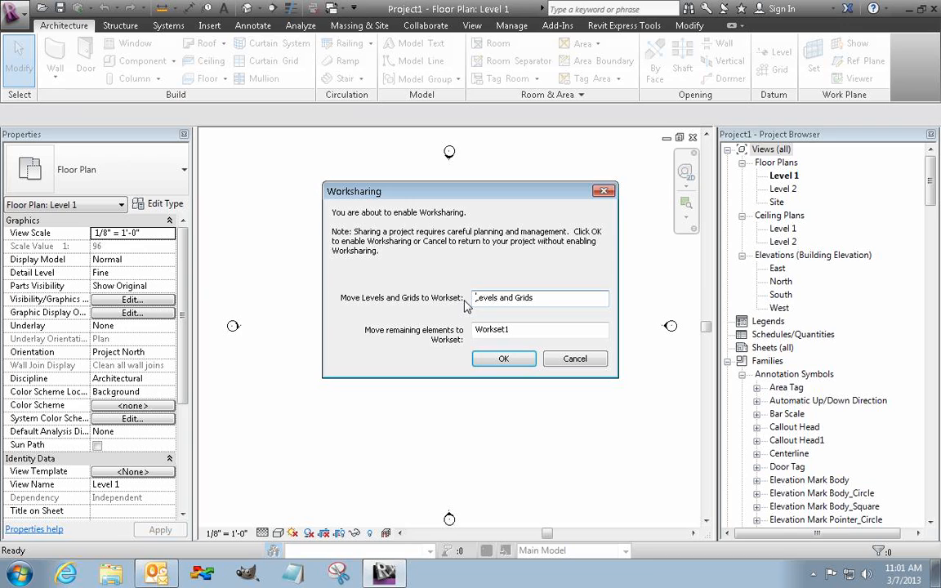
{"action": "type", "text": "A_"}
{"action": "left_click", "coordinate": [555, 299]}
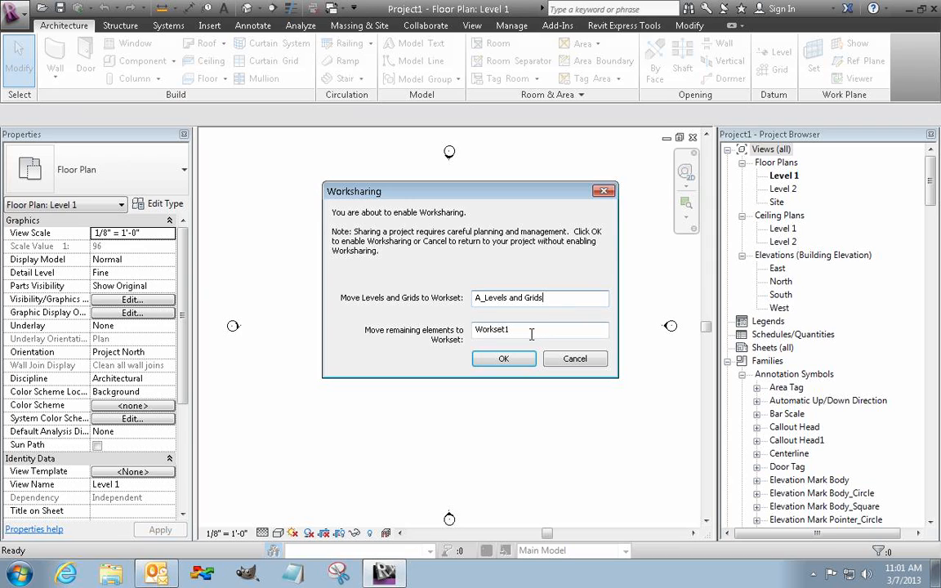
Name the workset for the remaining elements A_Default, enable worksharing and accept the resulting worksets
{"action": "left_click_drag", "start_coordinate": [580, 330], "coordinate": [472, 339]}
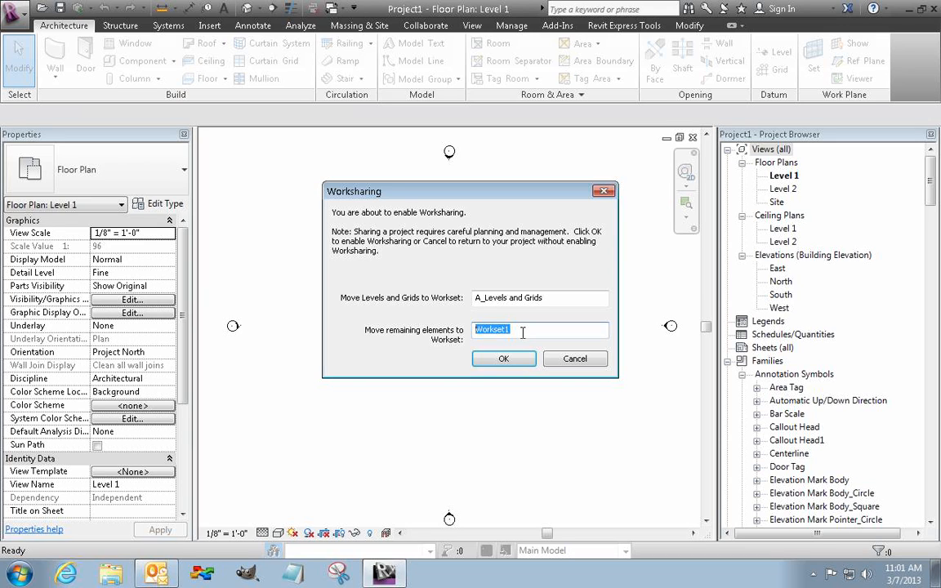
{"action": "type", "text": "A_Default"}
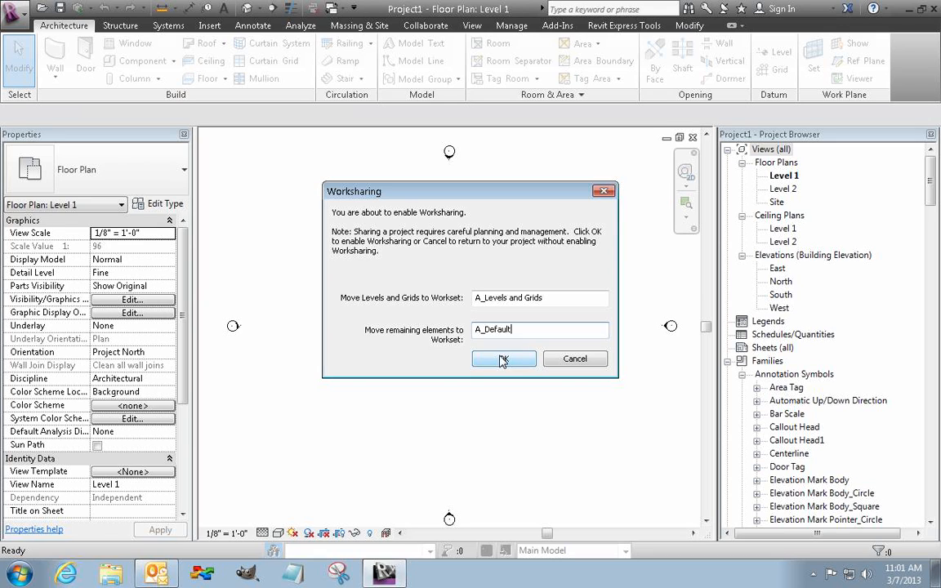
{"action": "left_click", "coordinate": [503, 361]}
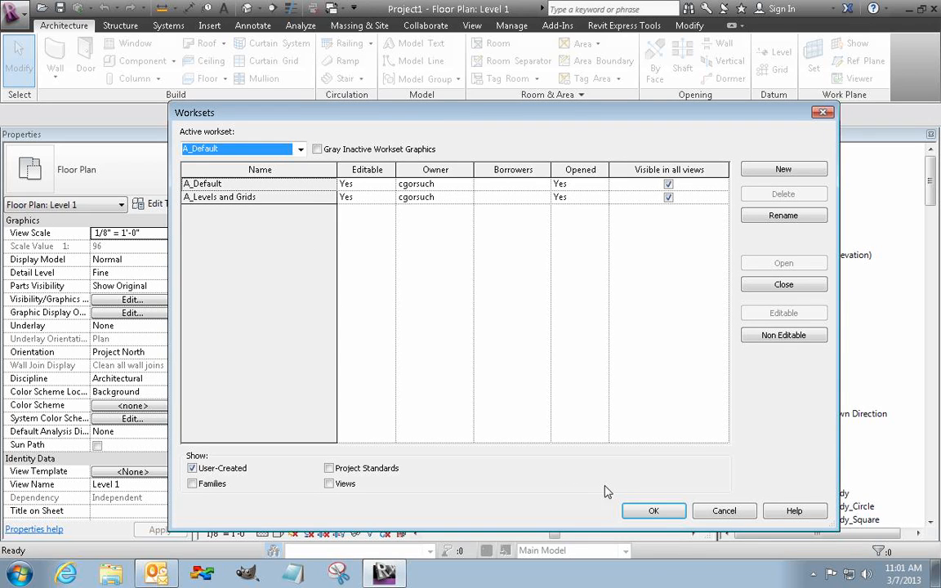
{"action": "left_click", "coordinate": [653, 511]}
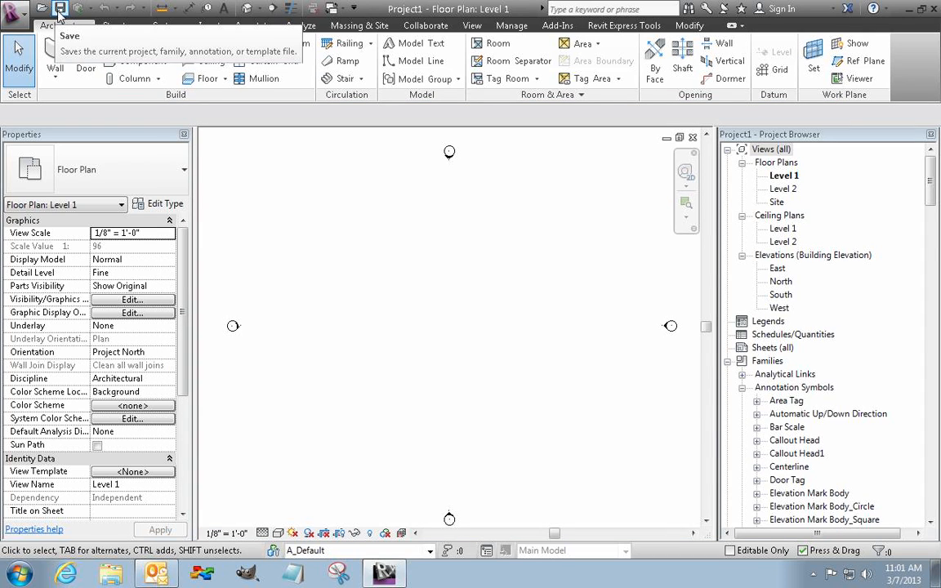
Save the project as A_Building on the personal network drive (U:)
{"action": "left_click", "coordinate": [60, 8]}
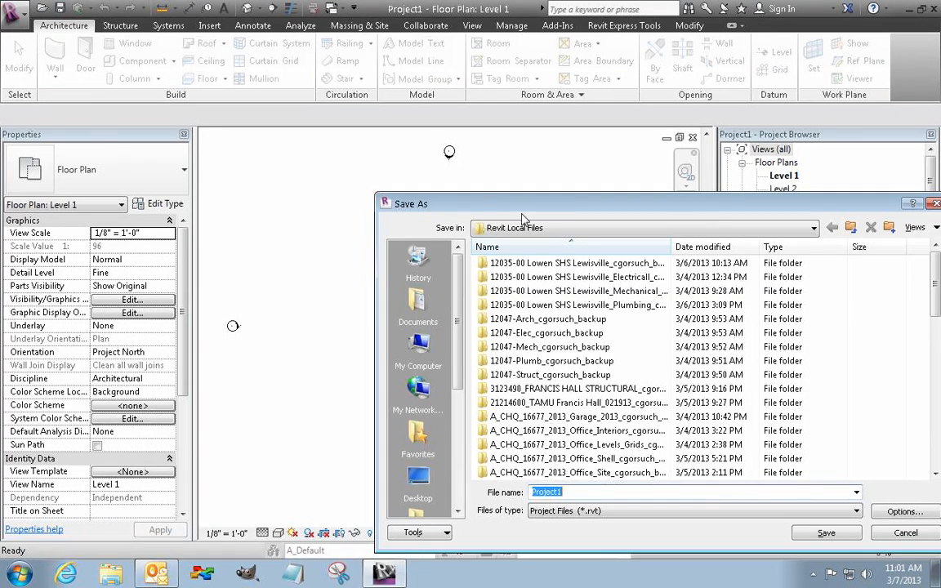
{"action": "left_click_drag", "start_coordinate": [498, 200], "coordinate": [325, 144]}
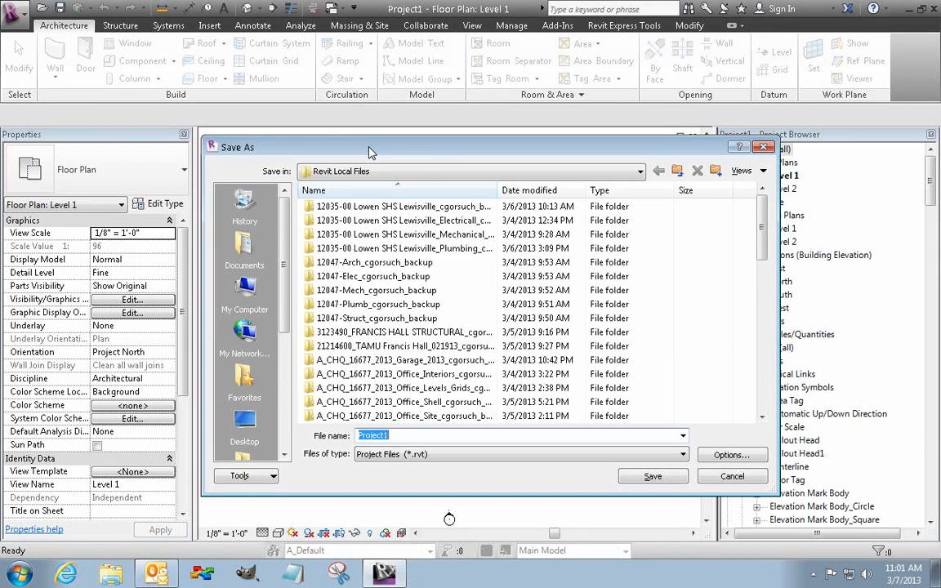
{"action": "left_click", "coordinate": [416, 171]}
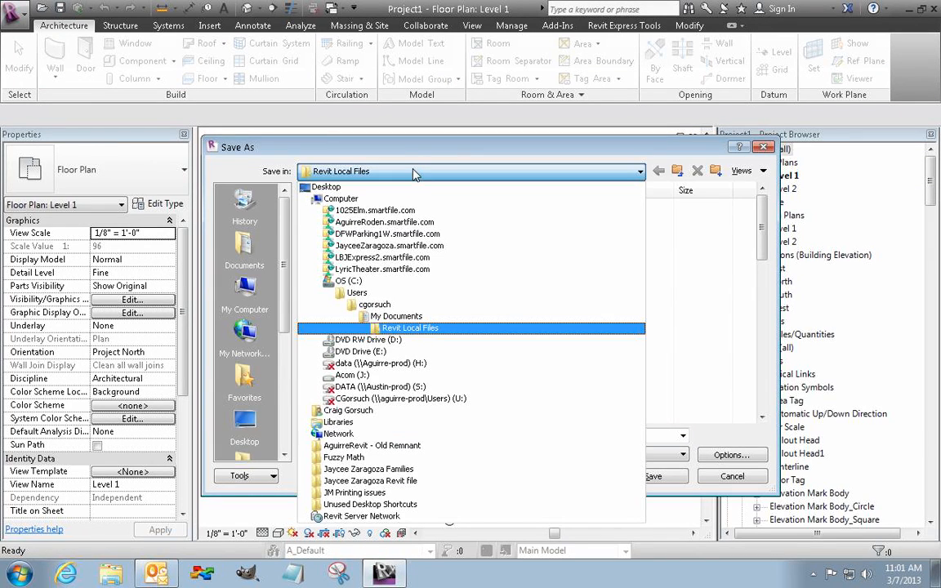
{"action": "left_click", "coordinate": [450, 398]}
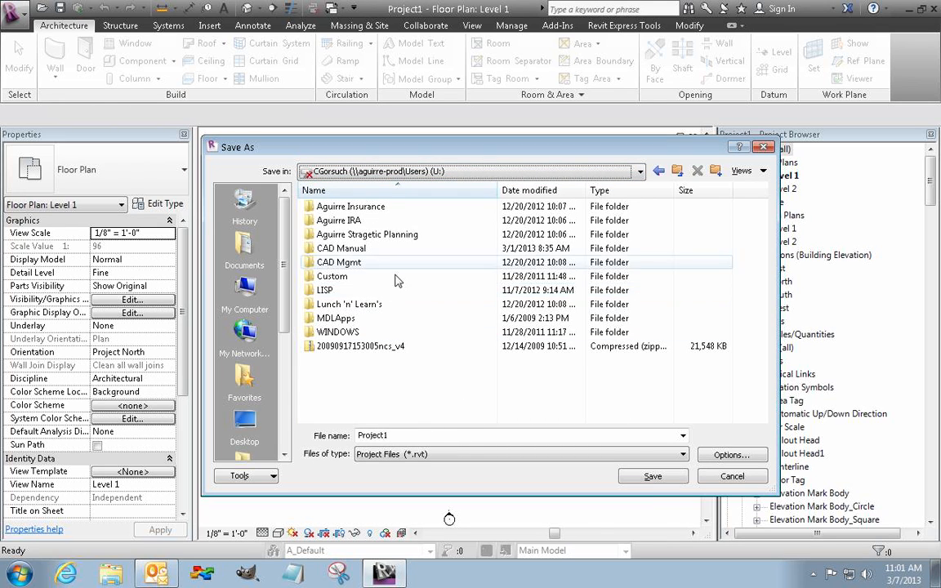
{"action": "double_click", "coordinate": [412, 438]}
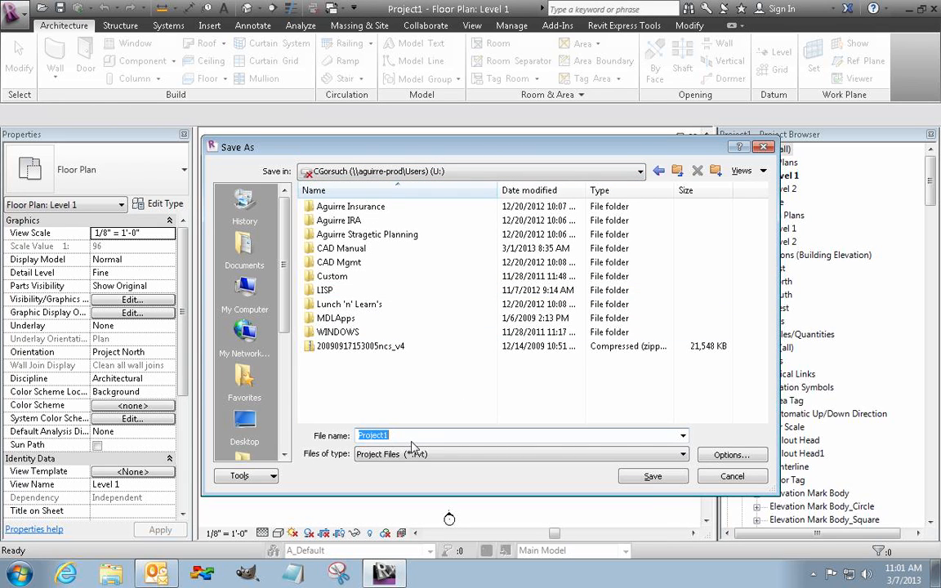
{"action": "type", "text": "A"}
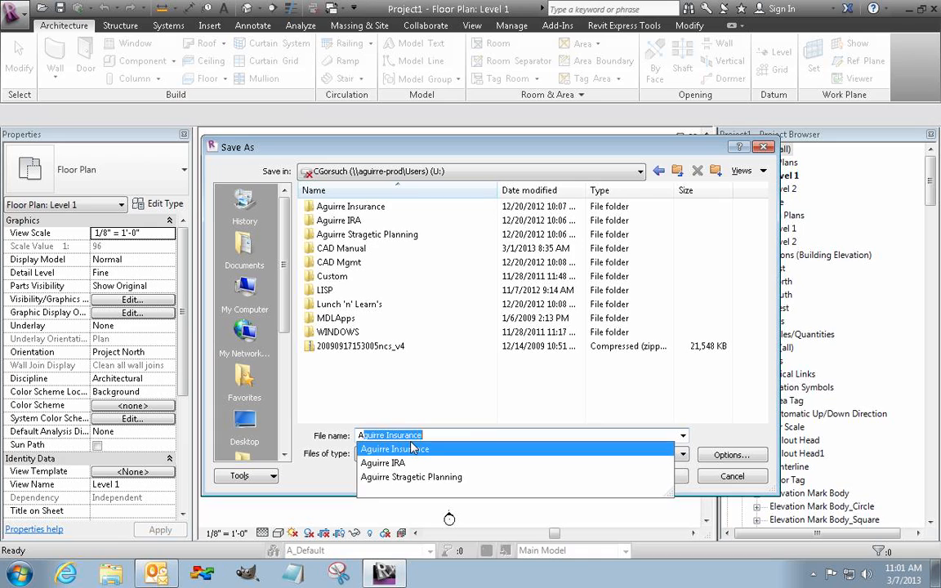
{"action": "type", "text": "_"}
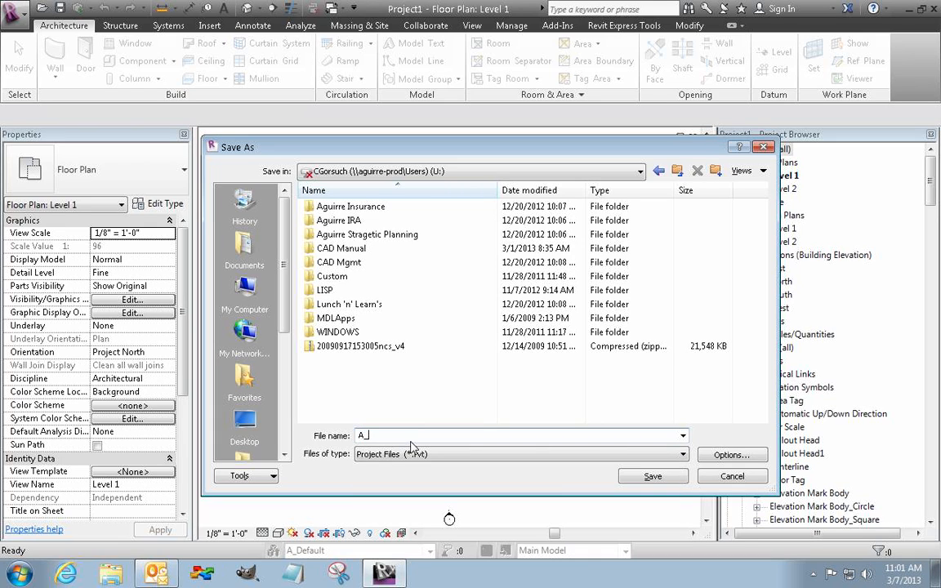
{"action": "type", "text": "Building"}
{"action": "left_click", "coordinate": [652, 477]}
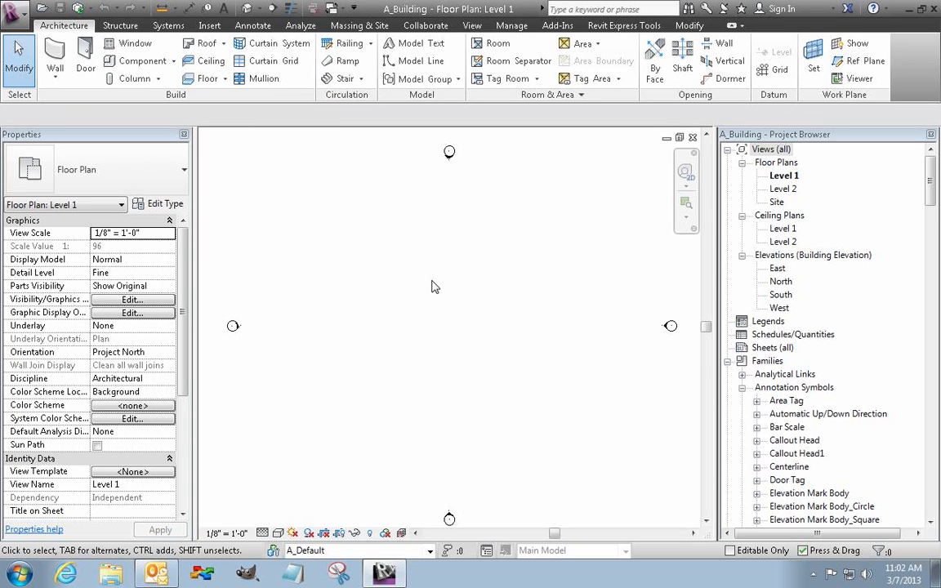
Synchronize the A_Building project with central and close it
{"action": "left_click", "coordinate": [75, 8]}
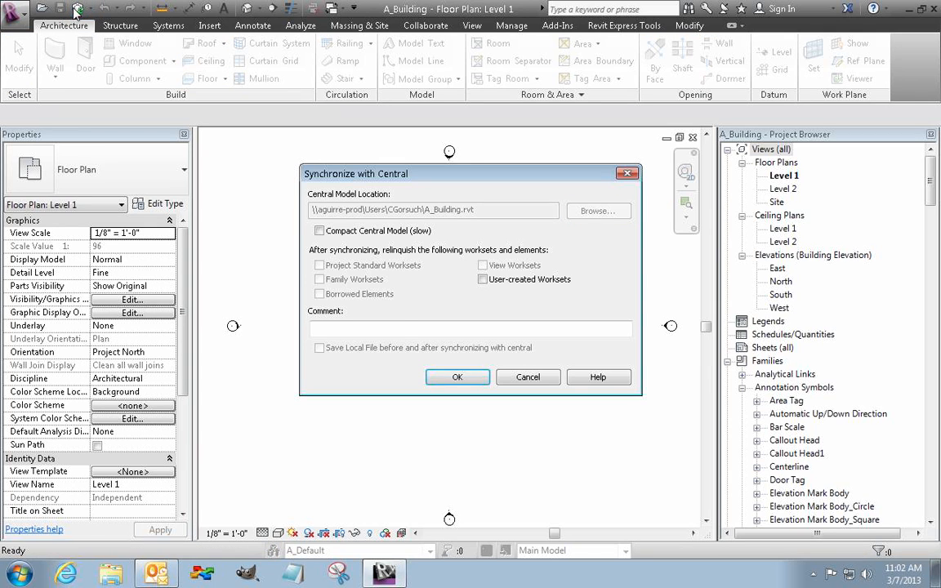
{"action": "left_click", "coordinate": [474, 378]}
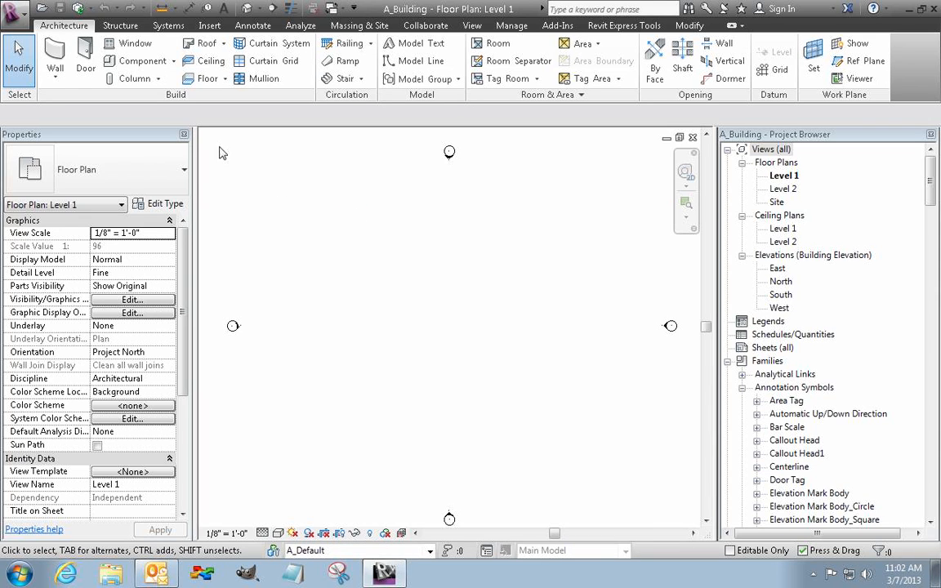
{"action": "left_click", "coordinate": [14, 12]}
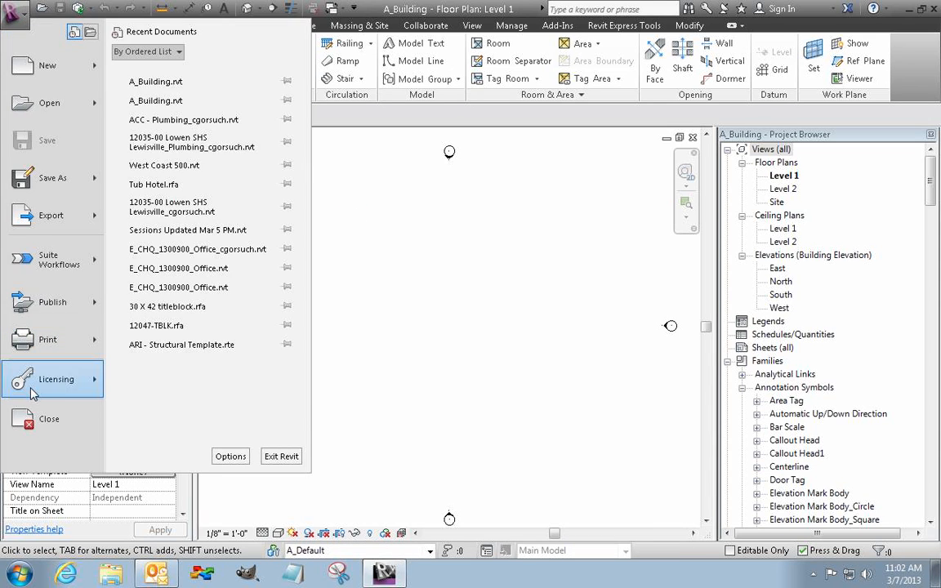
{"action": "left_click", "coordinate": [33, 417]}
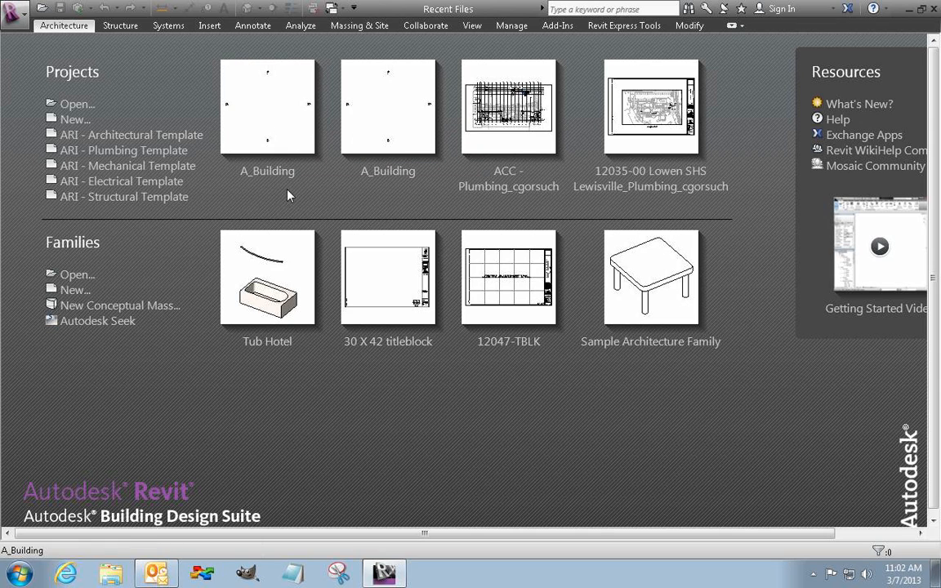
Open the A_Building central model from the U: drive with Create New Local enabled
{"action": "left_click", "coordinate": [77, 105]}
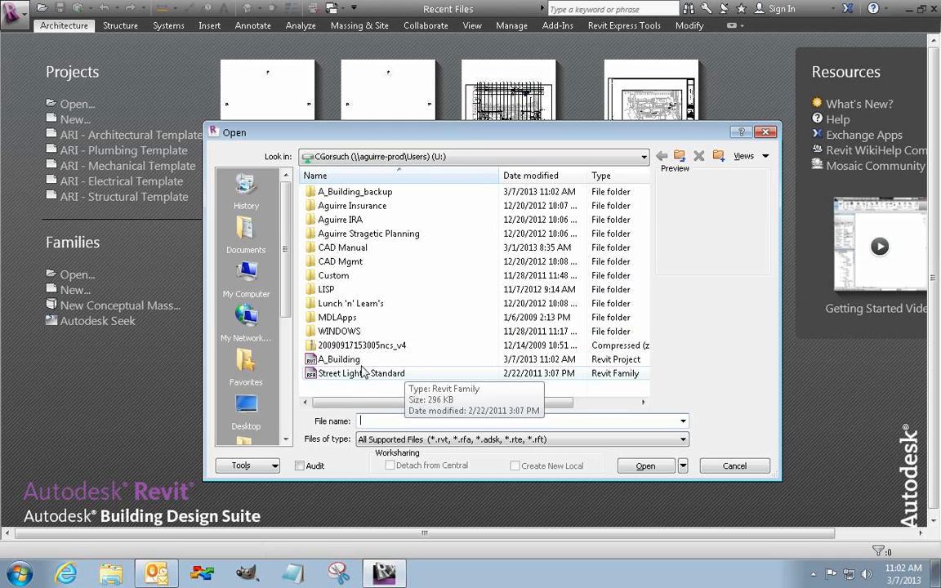
{"action": "left_click", "coordinate": [352, 364]}
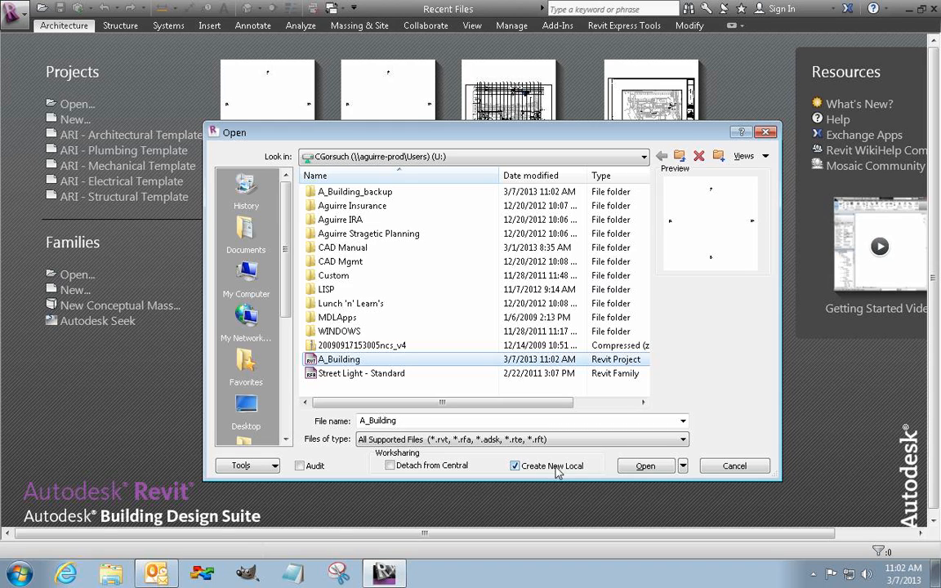
{"action": "left_click", "coordinate": [644, 467]}
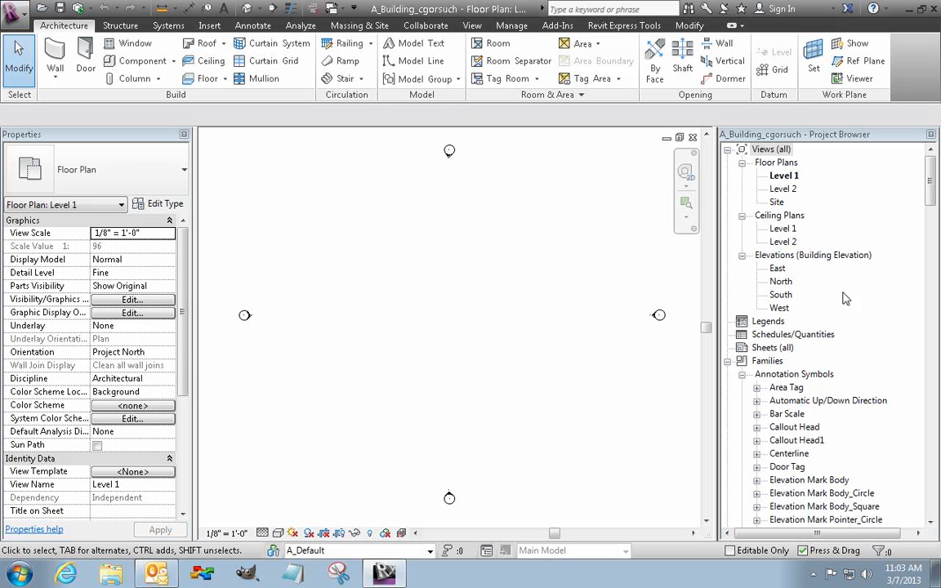
Synchronize the local file with central, compacting the central model and relinquishing user-created worksets, and close the file
{"action": "left_click", "coordinate": [77, 8]}
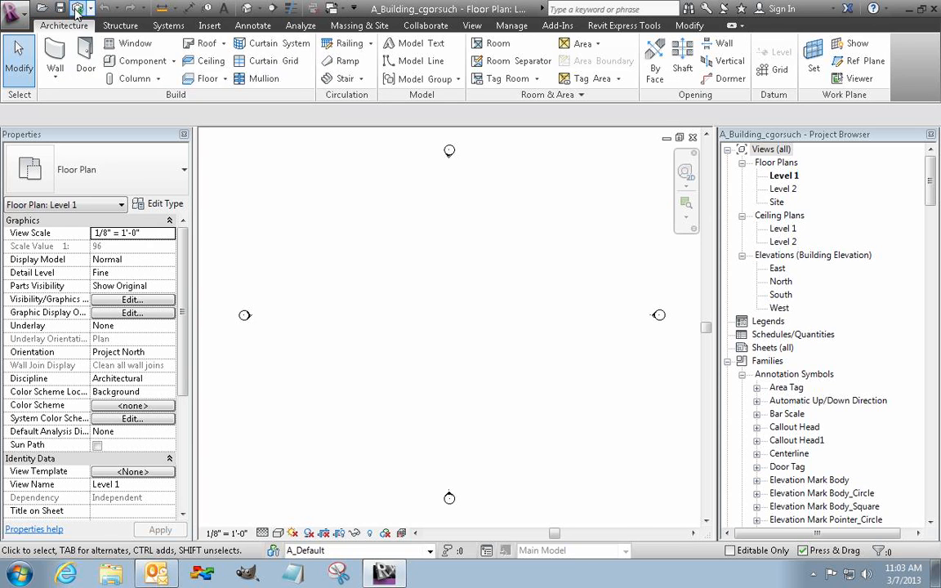
{"action": "left_click", "coordinate": [494, 281]}
{"action": "left_click", "coordinate": [372, 230]}
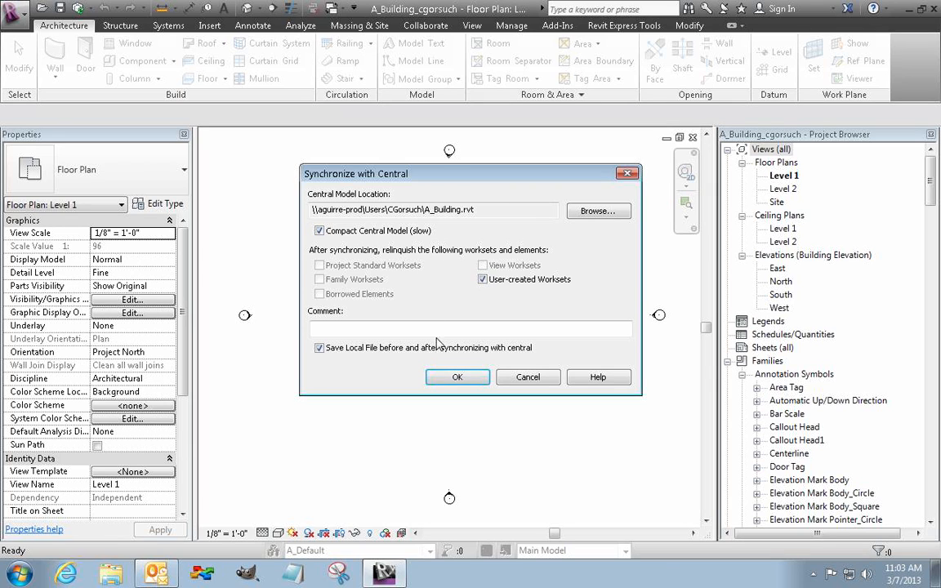
{"action": "left_click", "coordinate": [459, 377]}
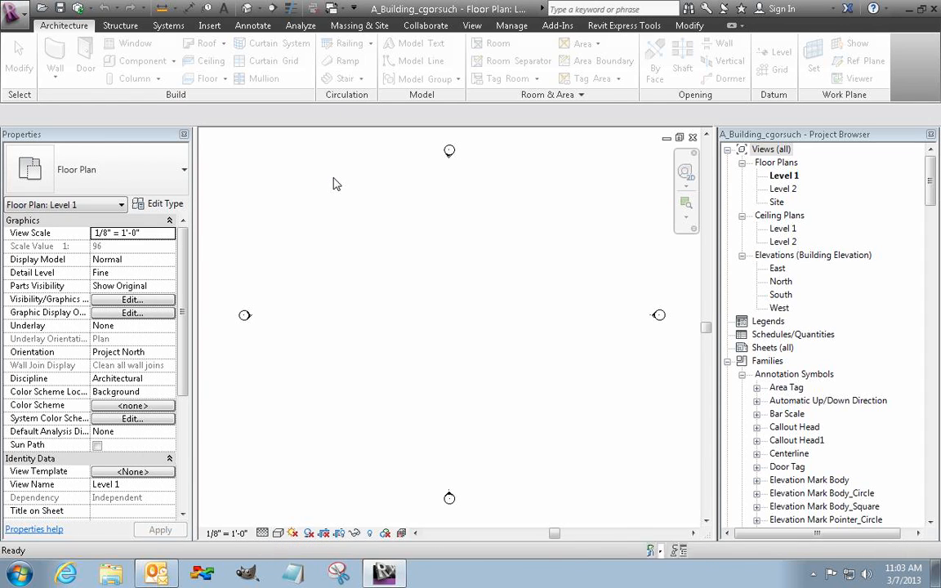
{"action": "left_click", "coordinate": [23, 14]}
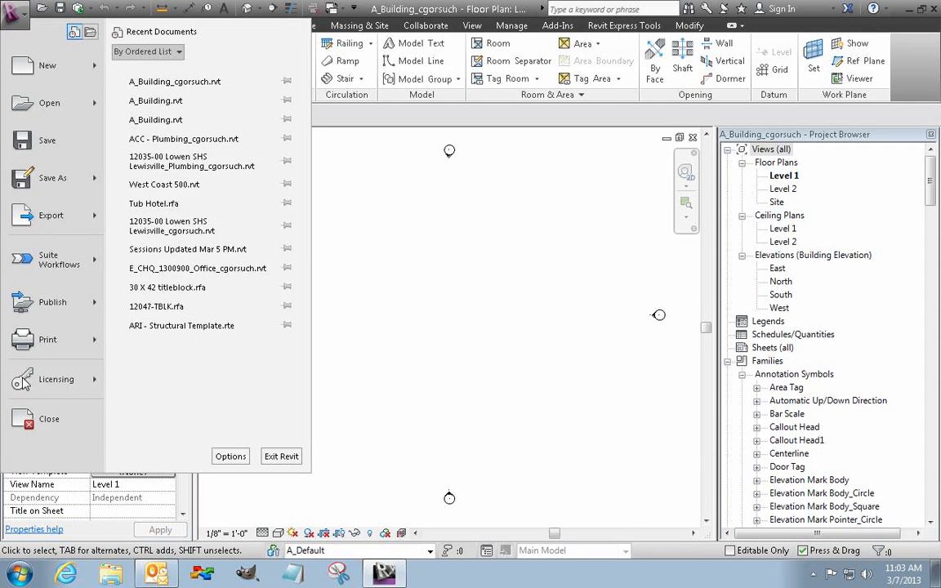
{"action": "left_click", "coordinate": [57, 415]}
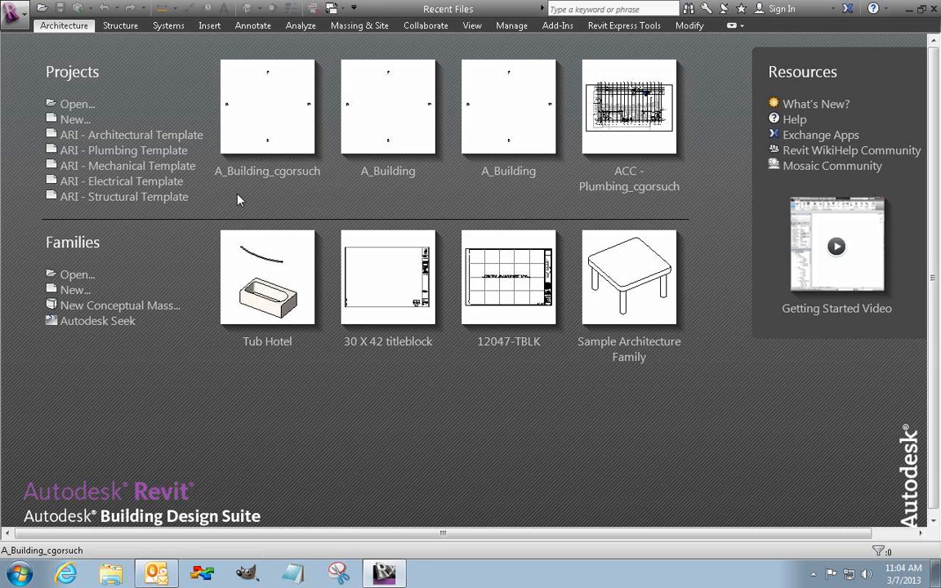
Reopen the A_Building central model as a new local file, overwriting the existing local copy
{"action": "left_click", "coordinate": [76, 103]}
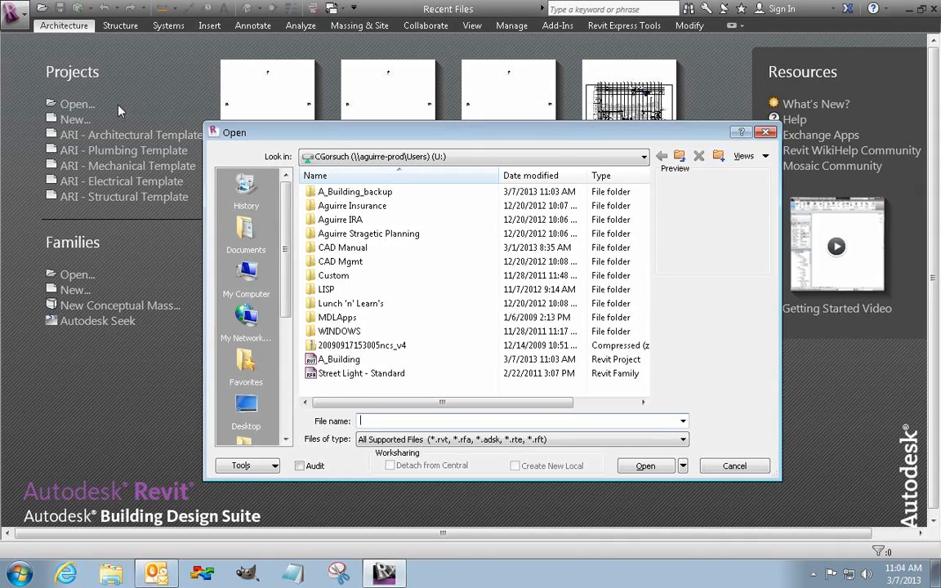
{"action": "left_click", "coordinate": [378, 362]}
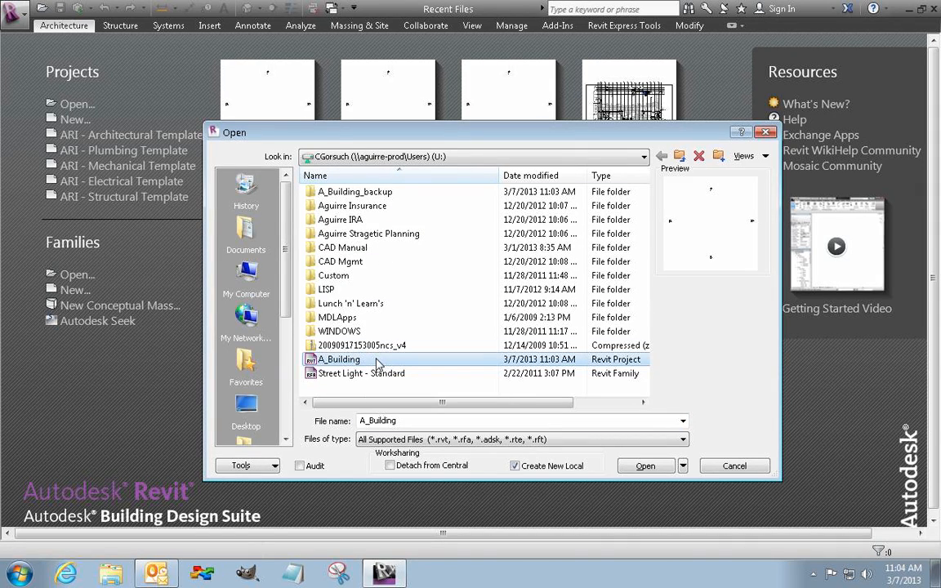
{"action": "left_click", "coordinate": [646, 465]}
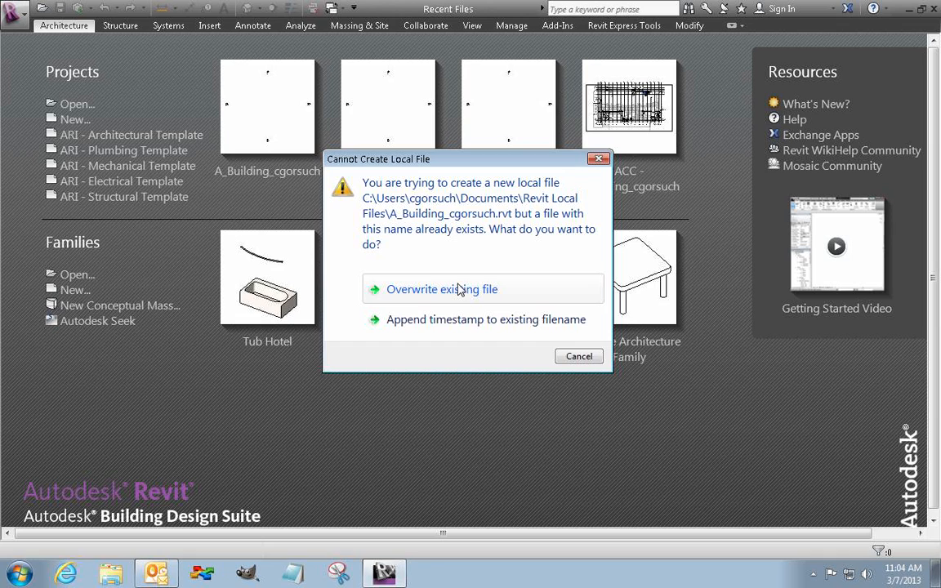
{"action": "left_click", "coordinate": [524, 293]}
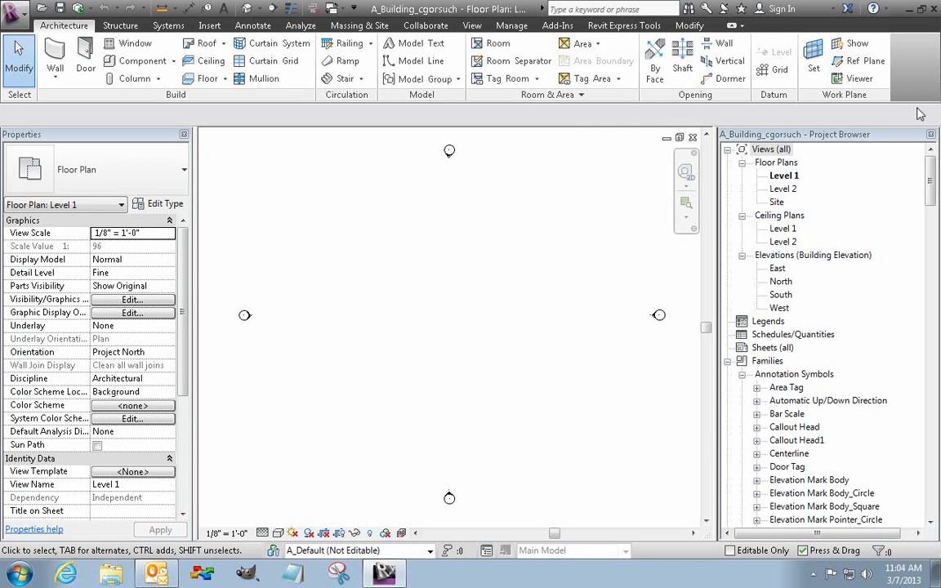
Close the local file with its changes saved locally, and switch to the Mac desktop
{"action": "left_click", "coordinate": [693, 138]}
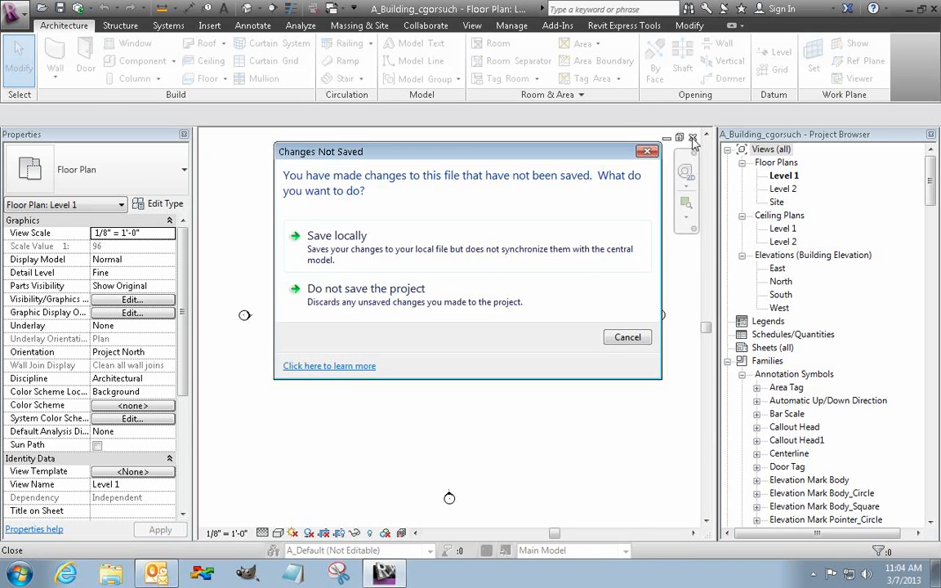
{"action": "left_click", "coordinate": [319, 235]}
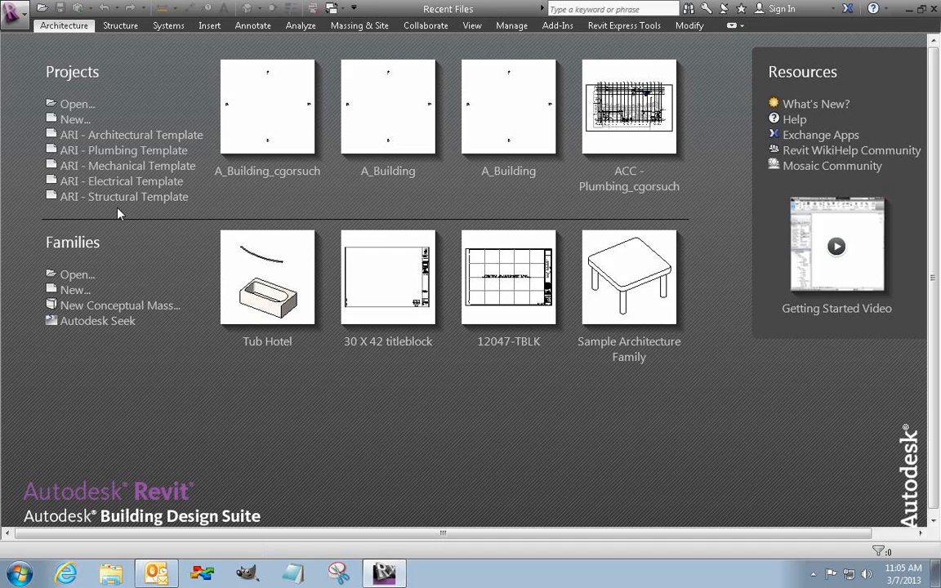
{"action": "key", "text": "ctrl+Right"}
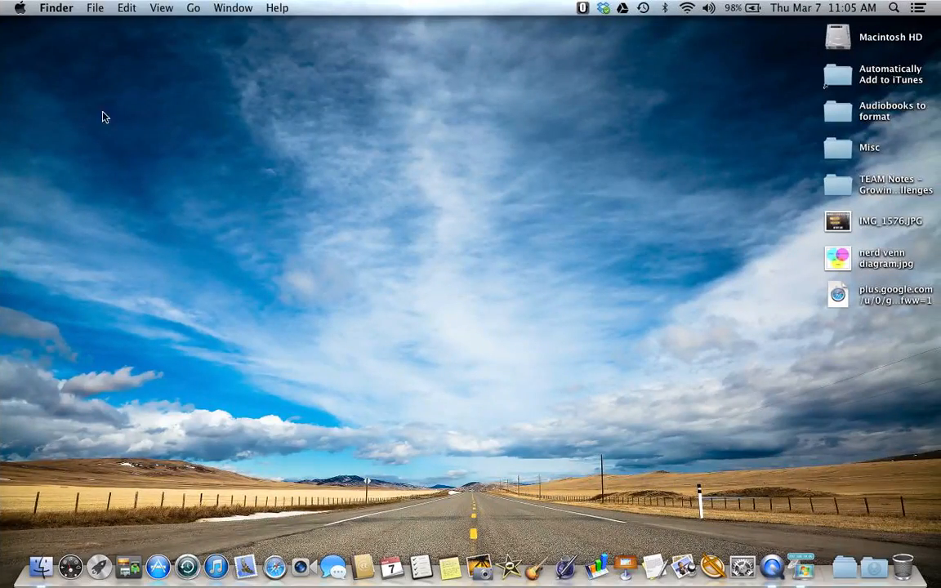